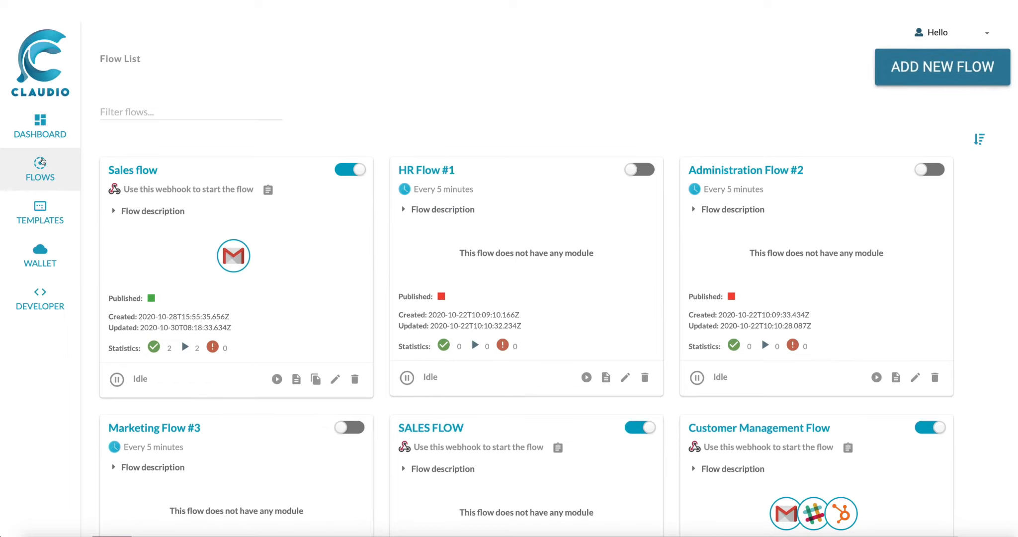
- Create a flow named Customer Management Flow with a Web Hook trigger using the GET request method
left_click(934, 77)
left_click(504, 263)
type("Customer Management Flo")
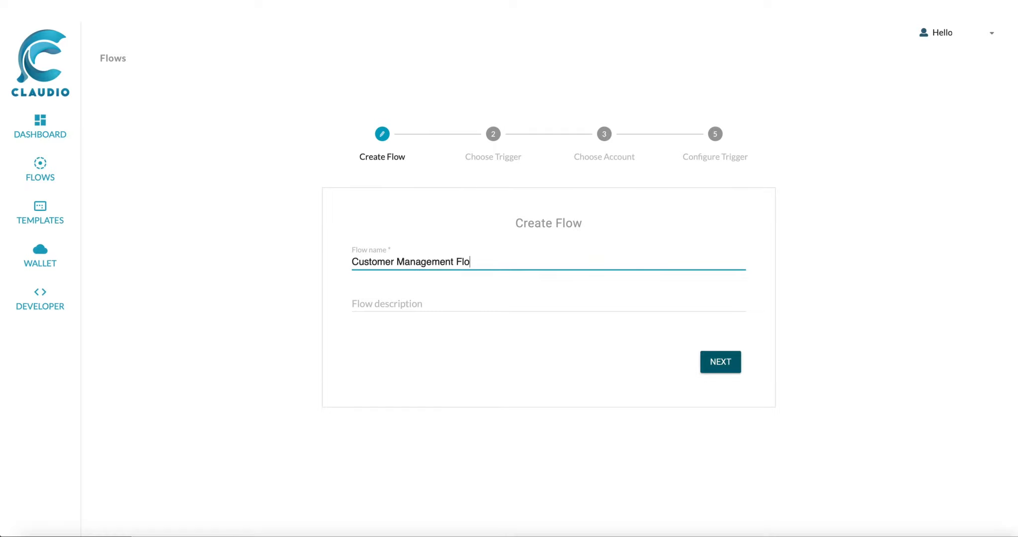
left_click(708, 356)
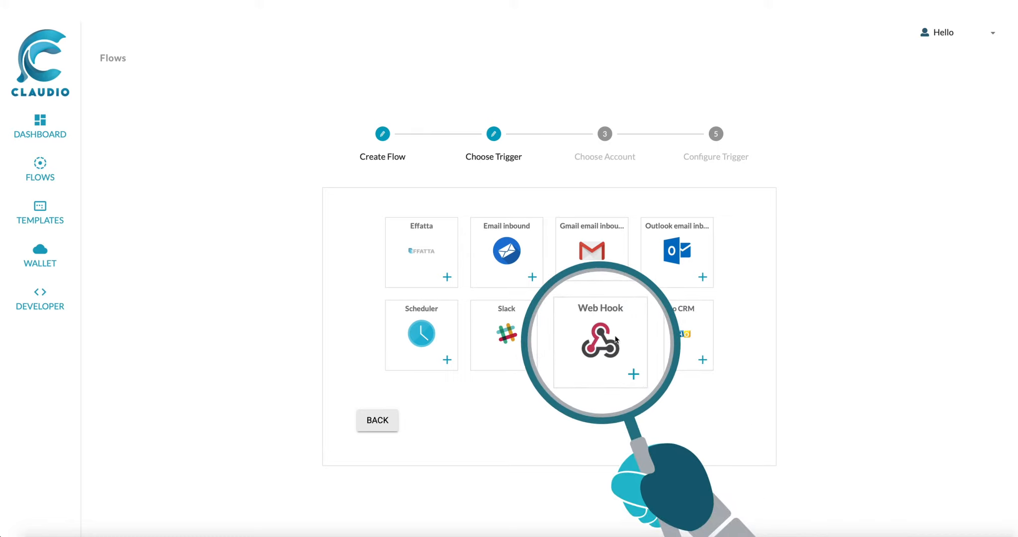
left_click(634, 374)
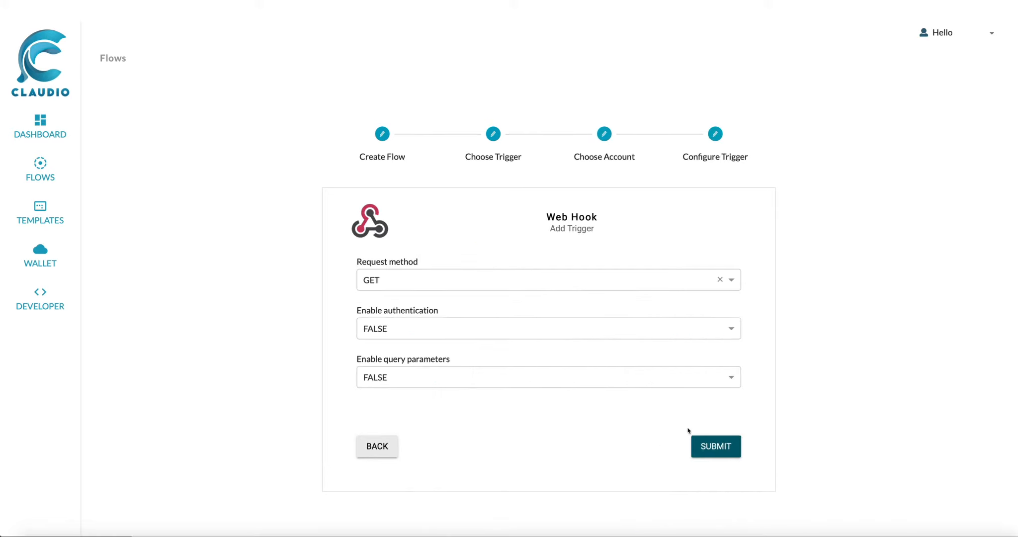
left_click(710, 446)
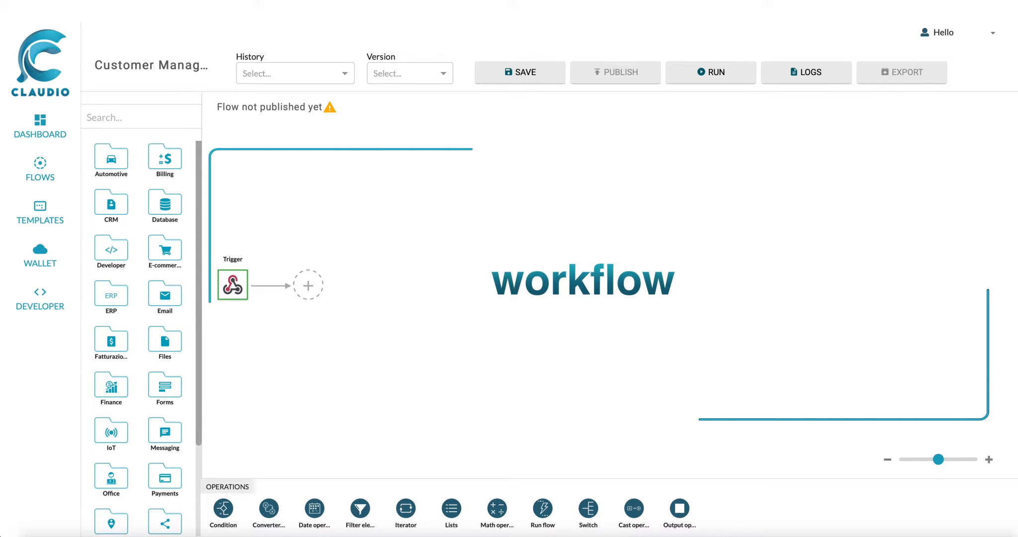
- Add the Gmail List unread emails action after the Web Hook trigger and save its configuration
scroll(202, 305, "down", 4)
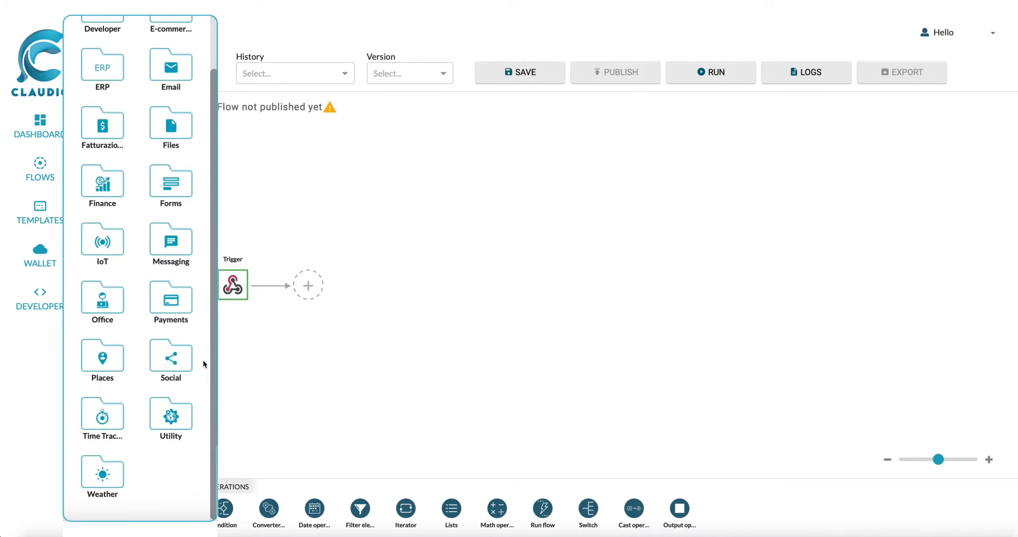
scroll(217, 320, "up", 4)
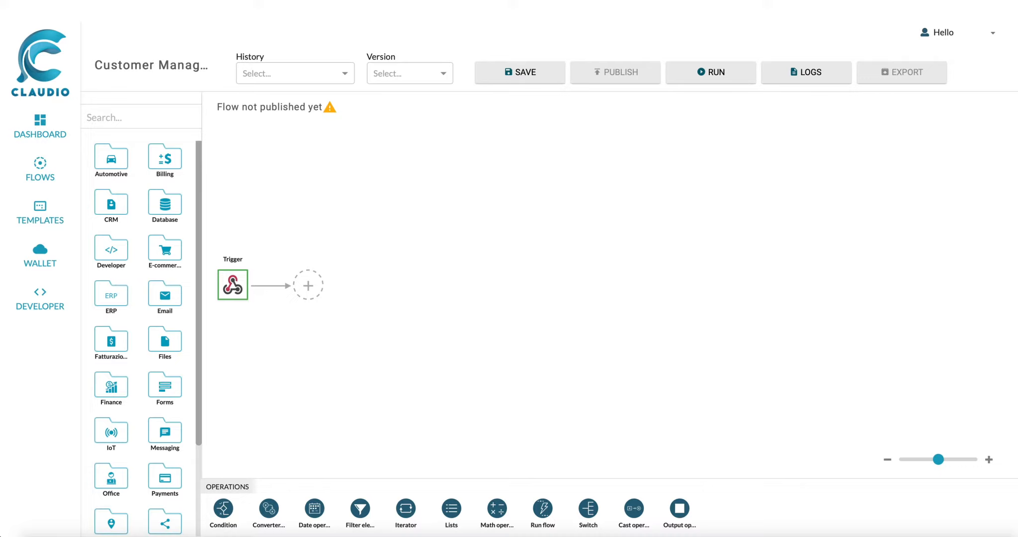
left_click(164, 117)
type("GMAIL")
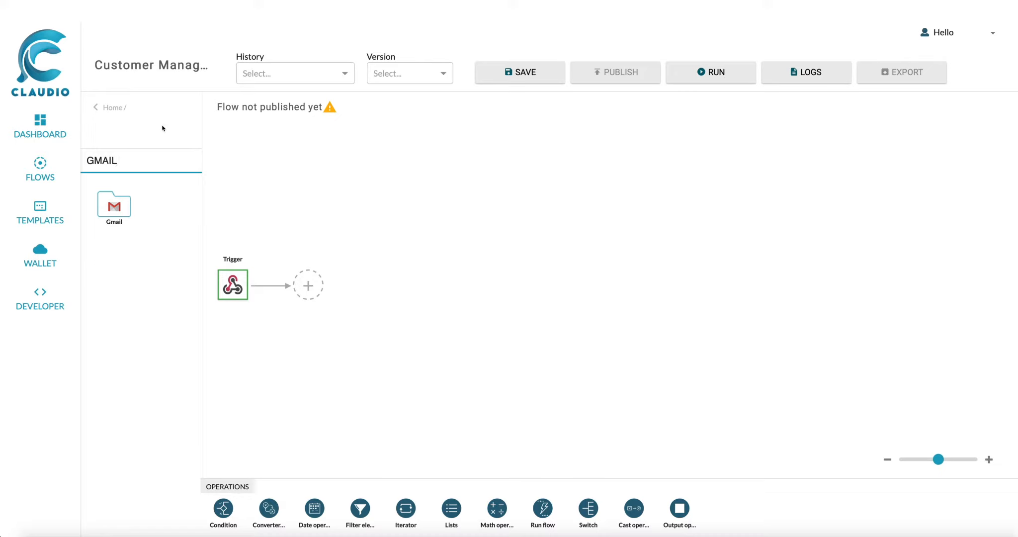
left_click(121, 208)
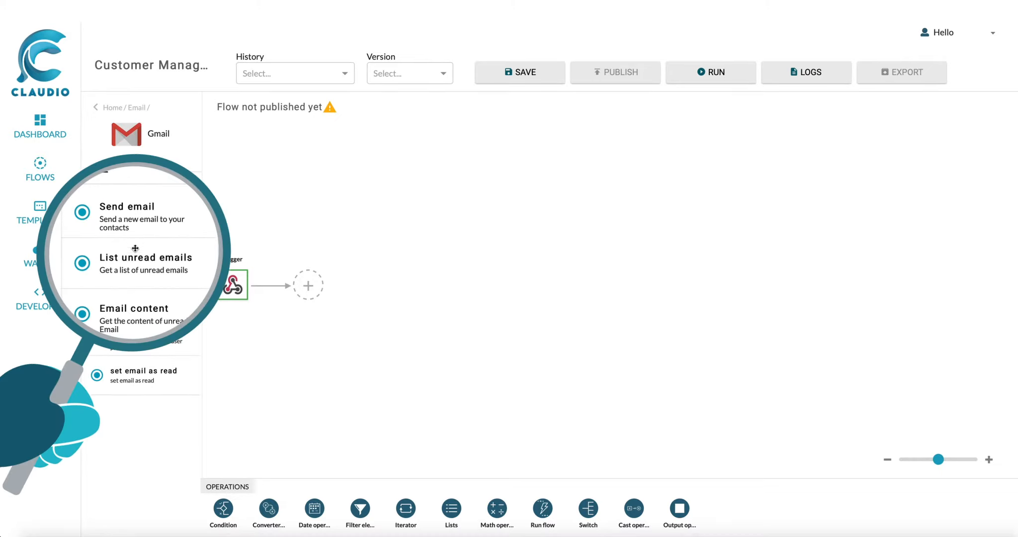
left_click_drag(131, 256, 306, 284)
left_click(348, 296)
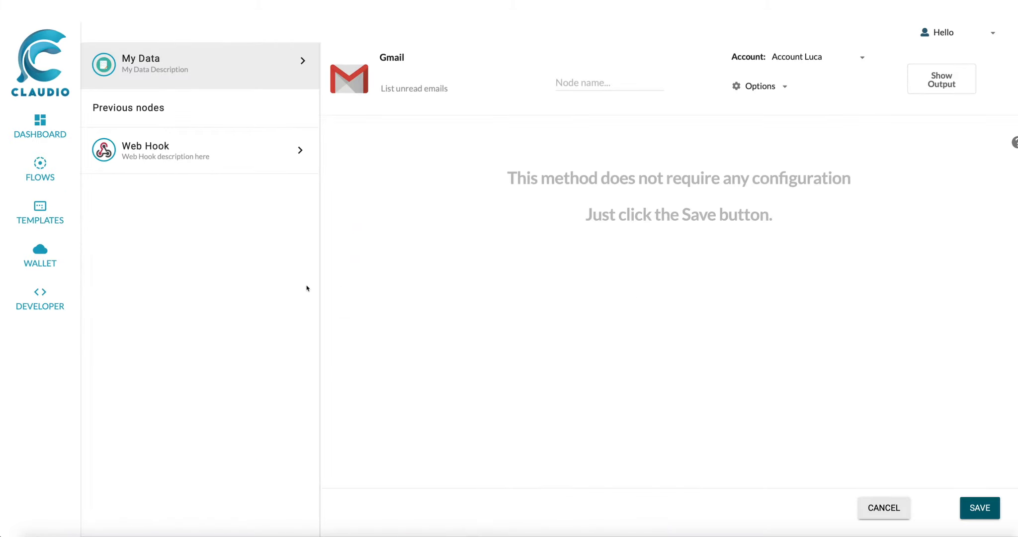
left_click(980, 508)
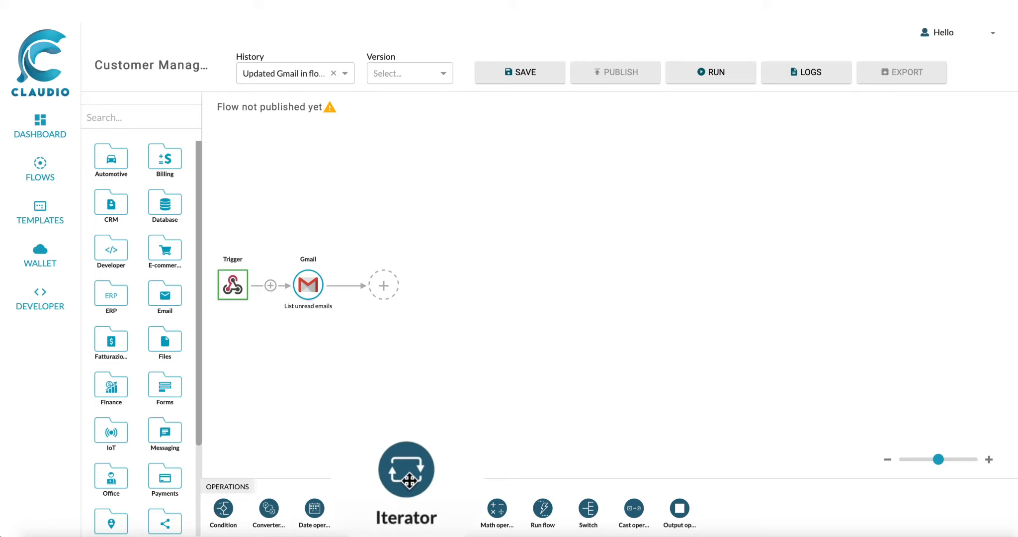
- Add an Iterator after the List unread emails node that loops over Gmail's messages list, and save it
left_click_drag(409, 480, 384, 284)
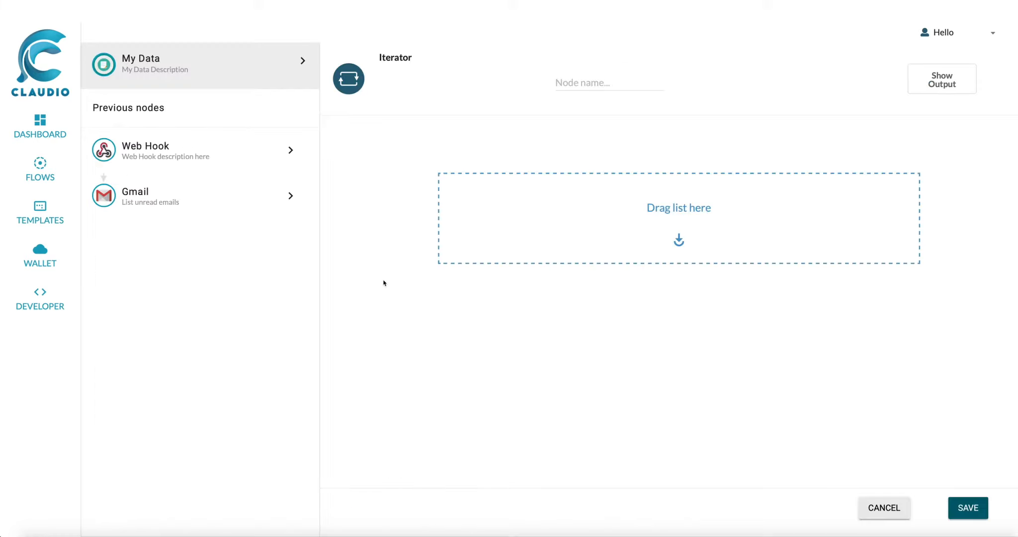
left_click(271, 203)
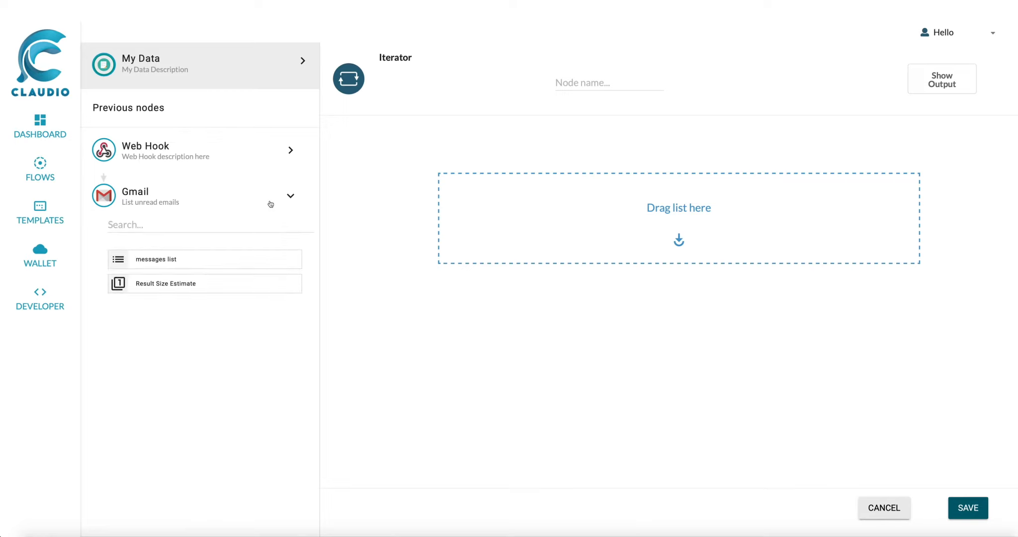
left_click_drag(280, 261, 616, 209)
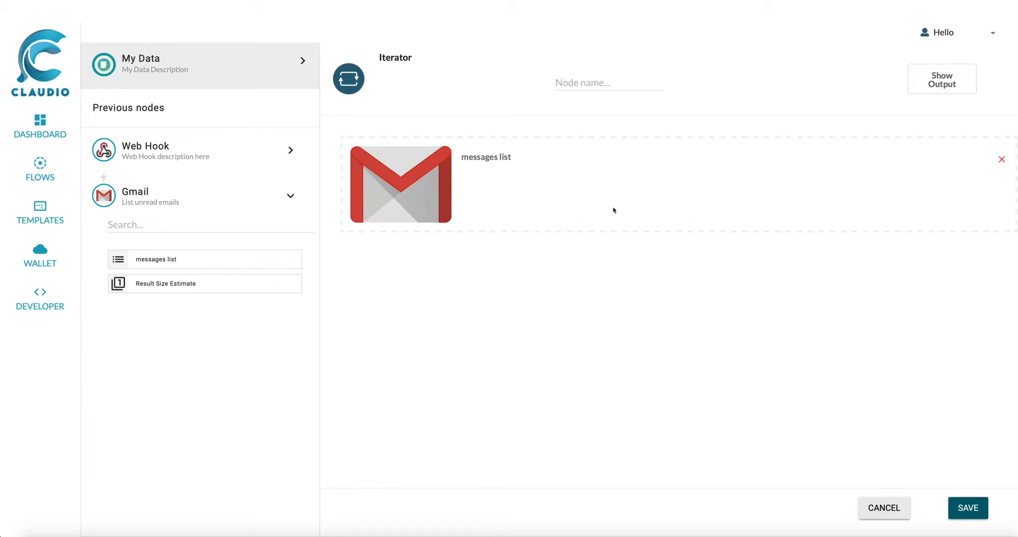
left_click(968, 507)
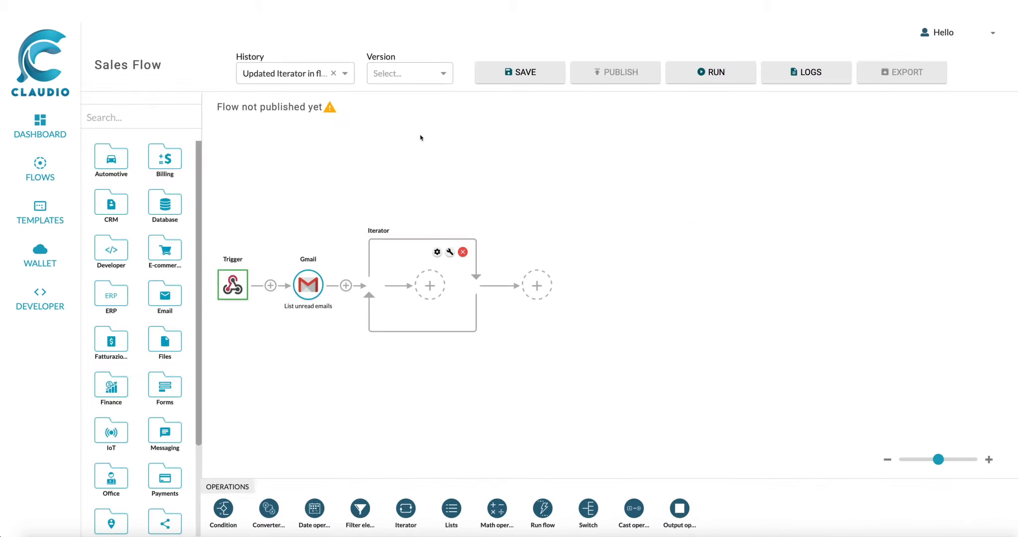
- Add the Gmail Email content action as the first node inside the Iterator
left_click(180, 117)
type("GMAIL")
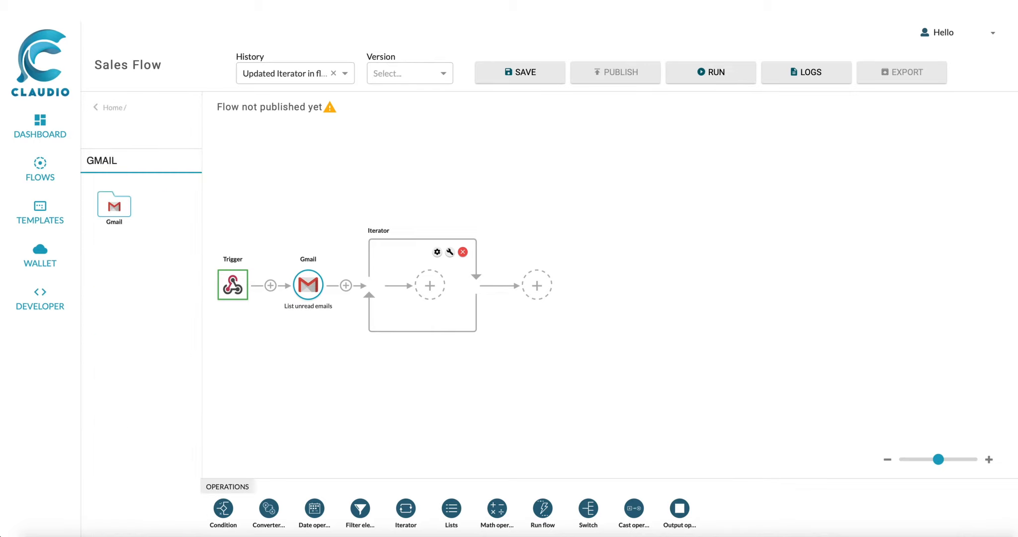
left_click(125, 214)
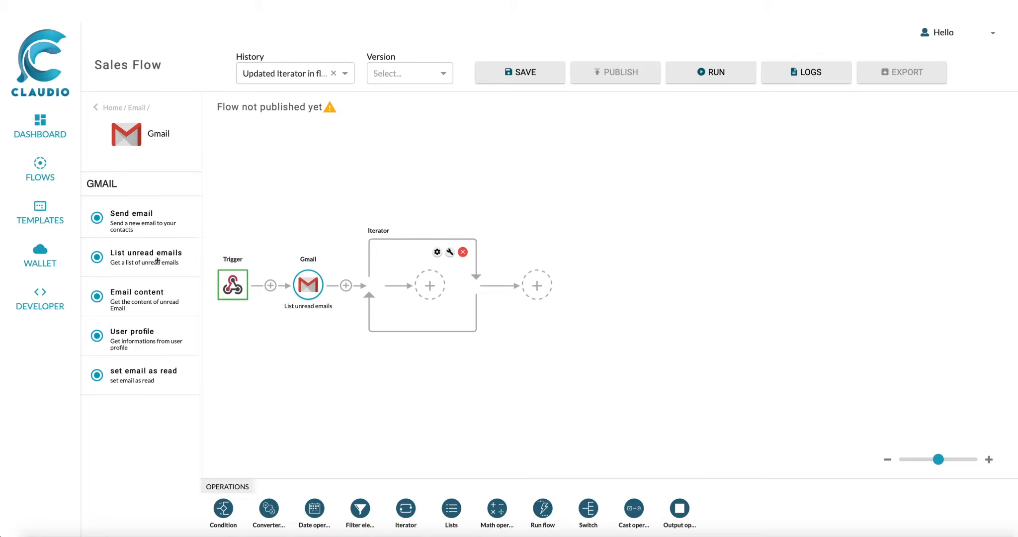
left_click_drag(150, 296, 435, 281)
- Insert the Iterator's current element Email ID as the email for the Email content node and save the node
left_click(1003, 185)
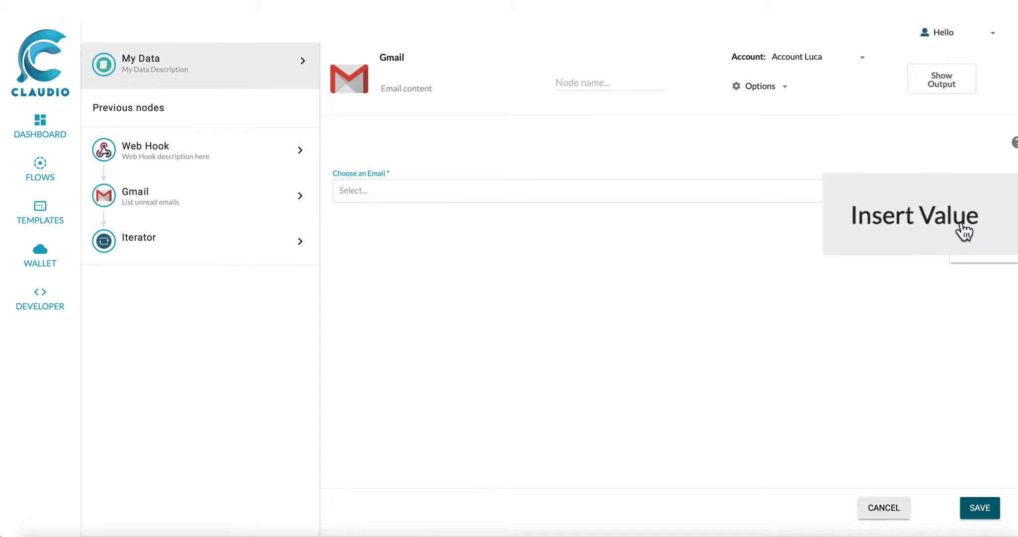
left_click(950, 217)
left_click(300, 241)
left_click(120, 303)
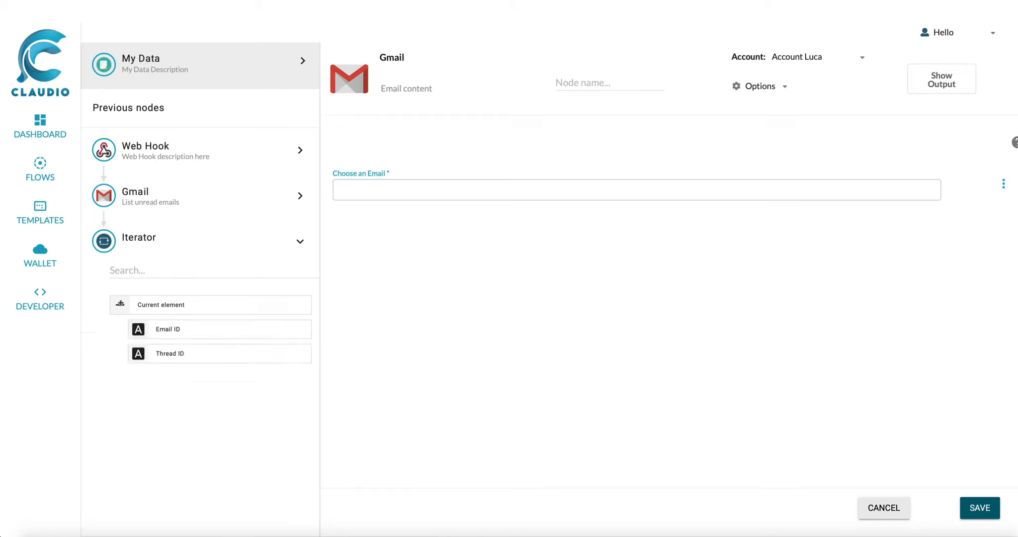
left_click_drag(184, 333, 370, 191)
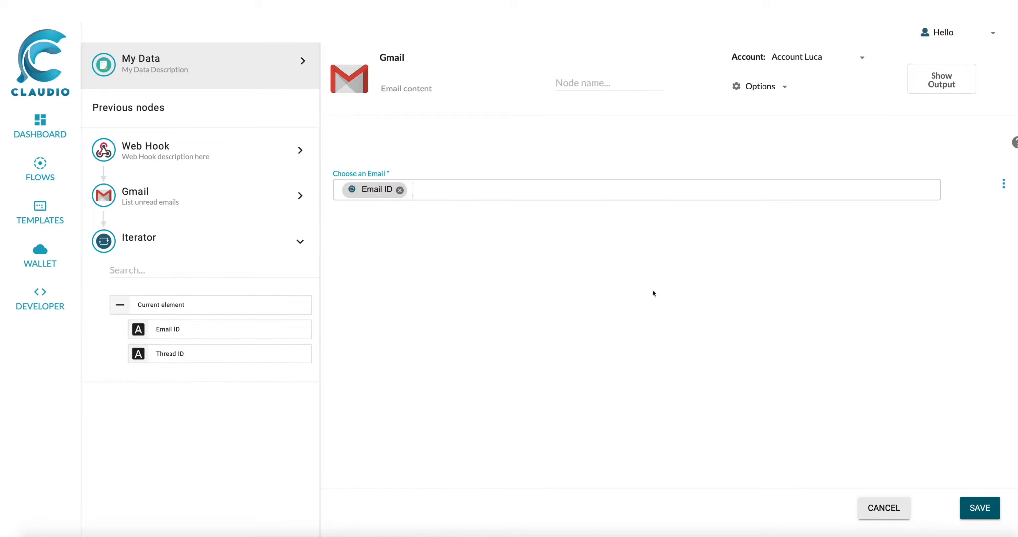
left_click(980, 508)
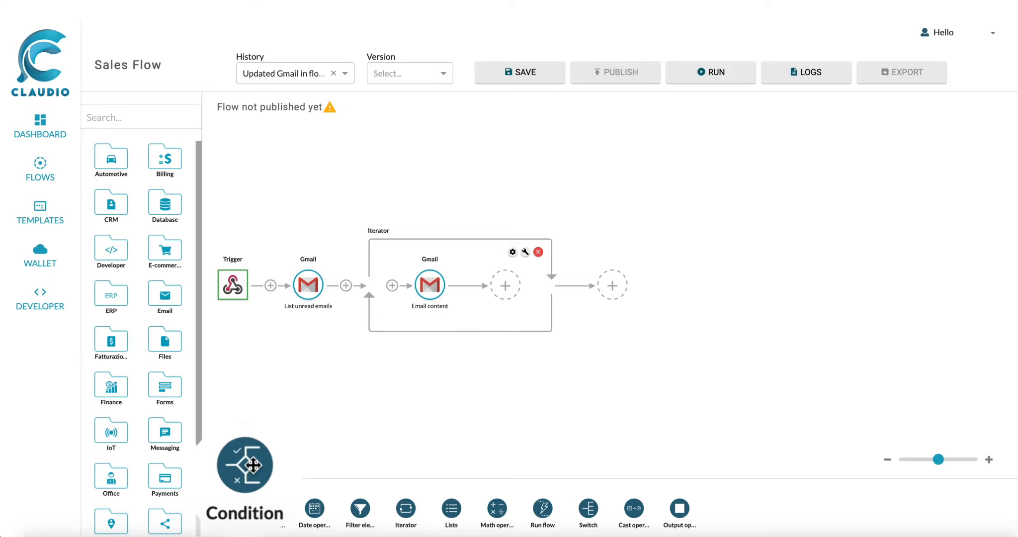
- Add a Condition after the Email content node with the rule that Email Object contains DEMO SALES
left_click_drag(223, 508, 506, 284)
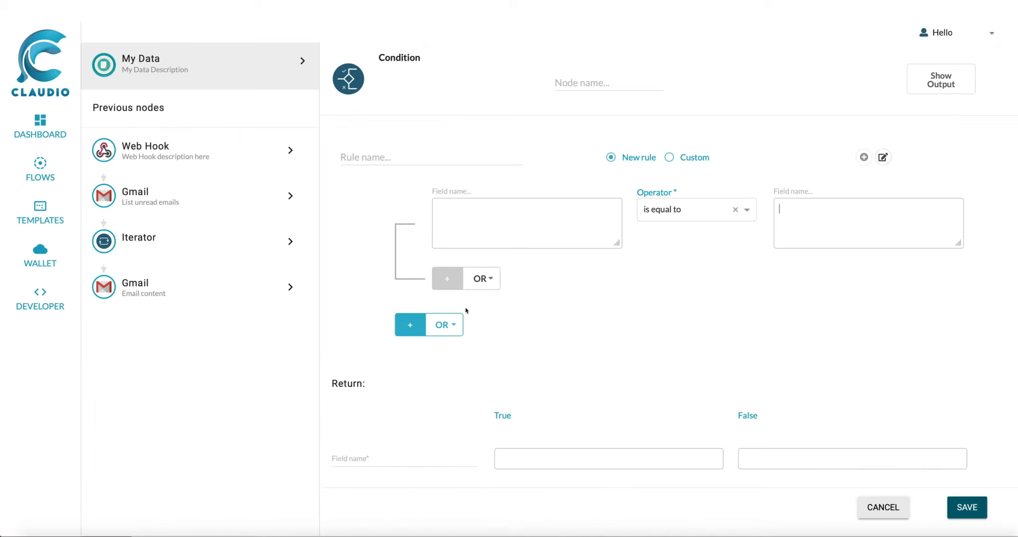
left_click(203, 286)
left_click_drag(195, 470, 518, 207)
left_click(747, 209)
left_click(717, 277)
left_click(783, 209)
type("DEMO SALES")
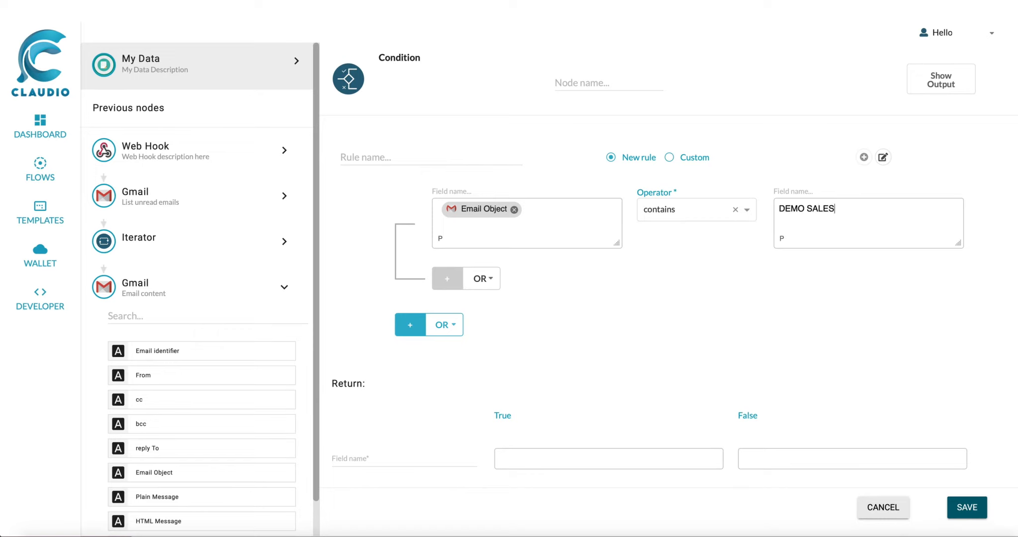
- Add an OR rule to the condition requiring Plain Message to contain DEMO SALES, and save the condition
left_click(449, 284)
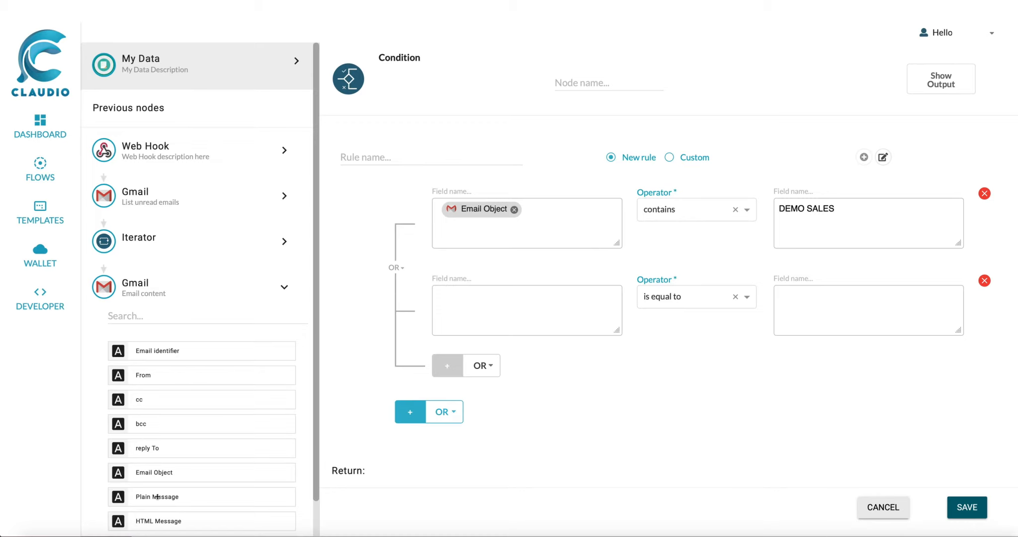
left_click_drag(155, 502, 484, 313)
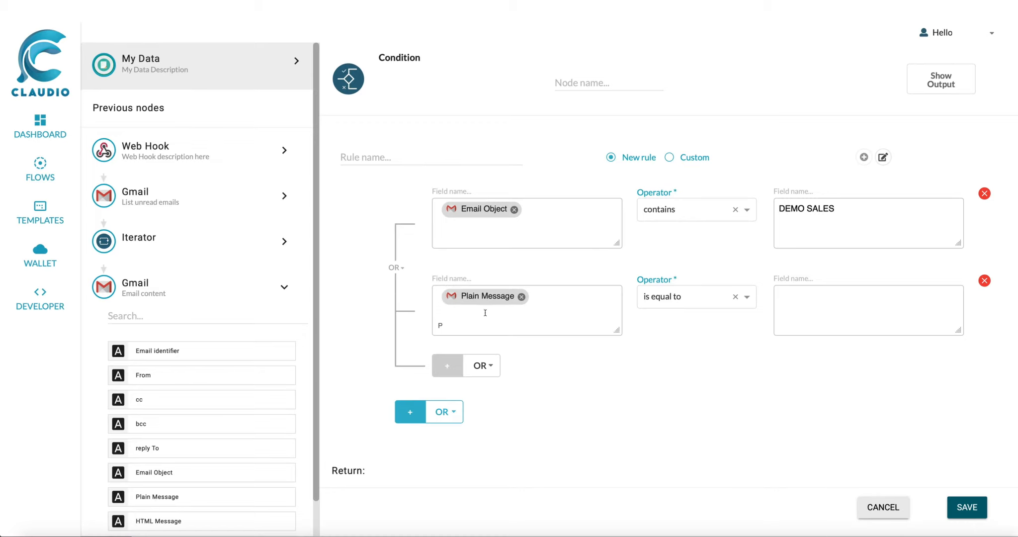
left_click(746, 296)
left_click(666, 383)
left_click(795, 303)
type("DEMO SALES")
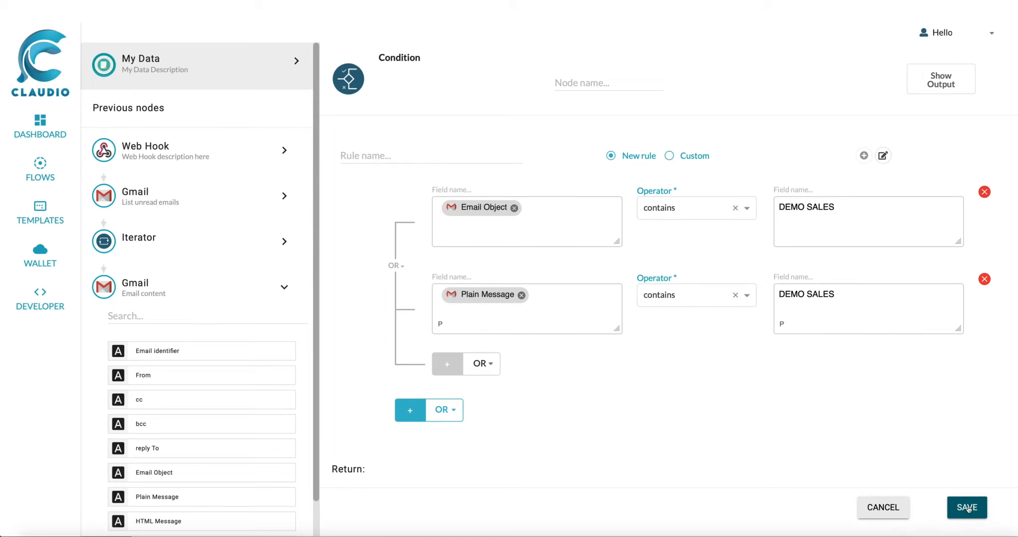
left_click(967, 507)
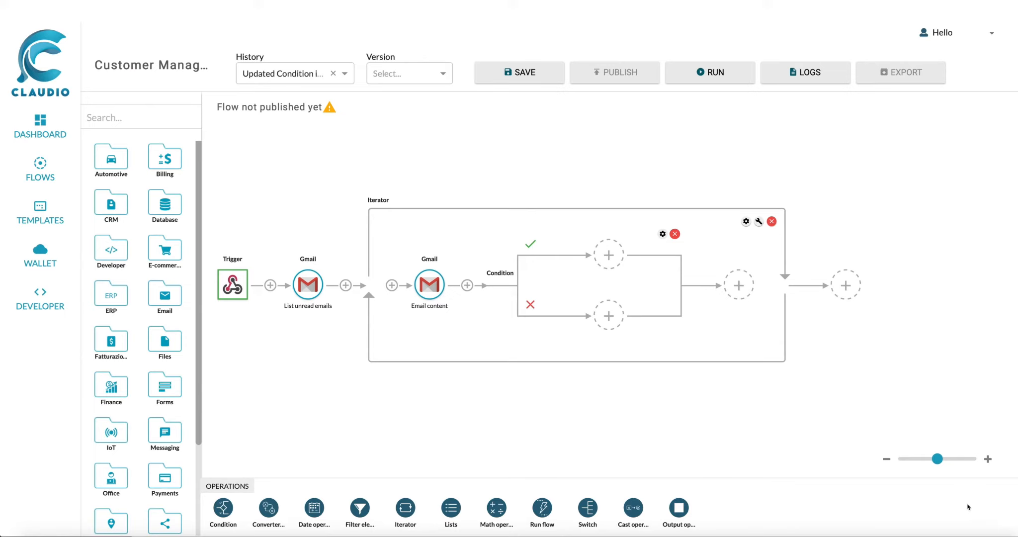
- Add the Slack Message action to the condition's true branch
left_click(167, 121)
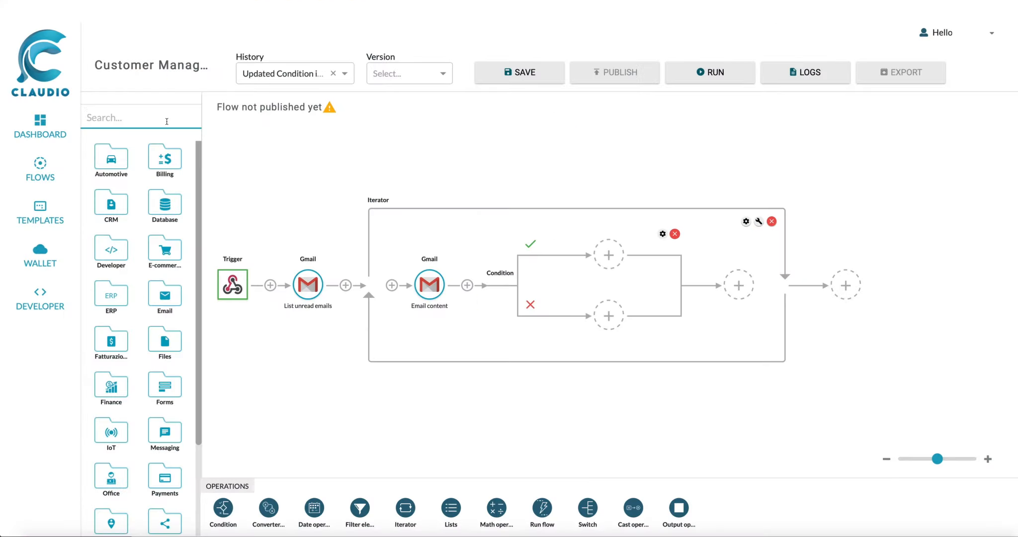
type("SLACK")
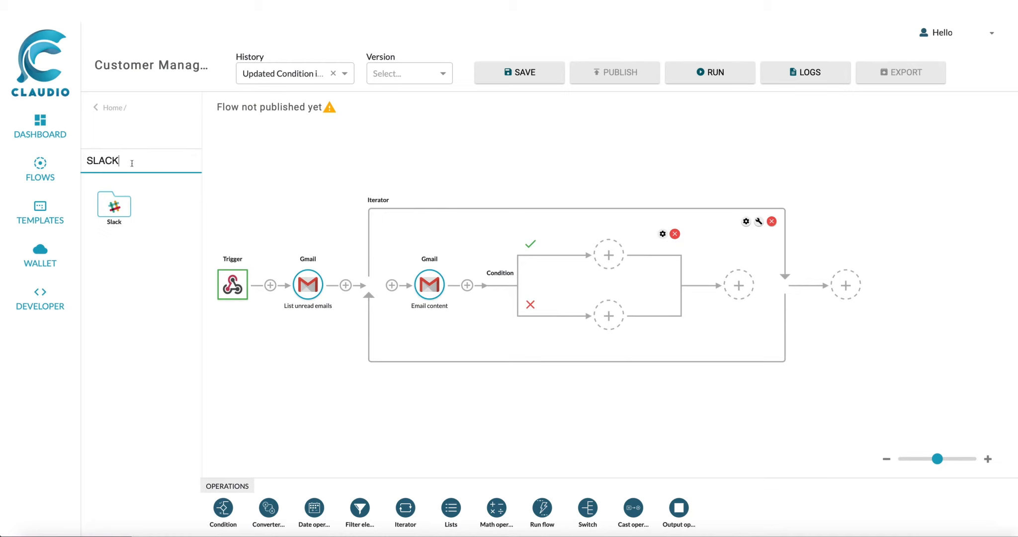
left_click(120, 201)
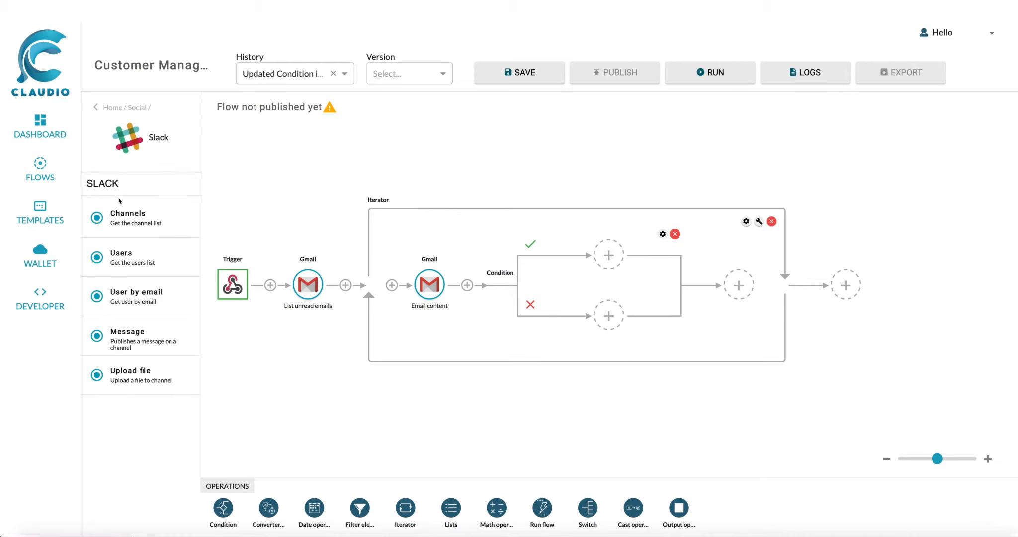
left_click_drag(137, 331, 607, 255)
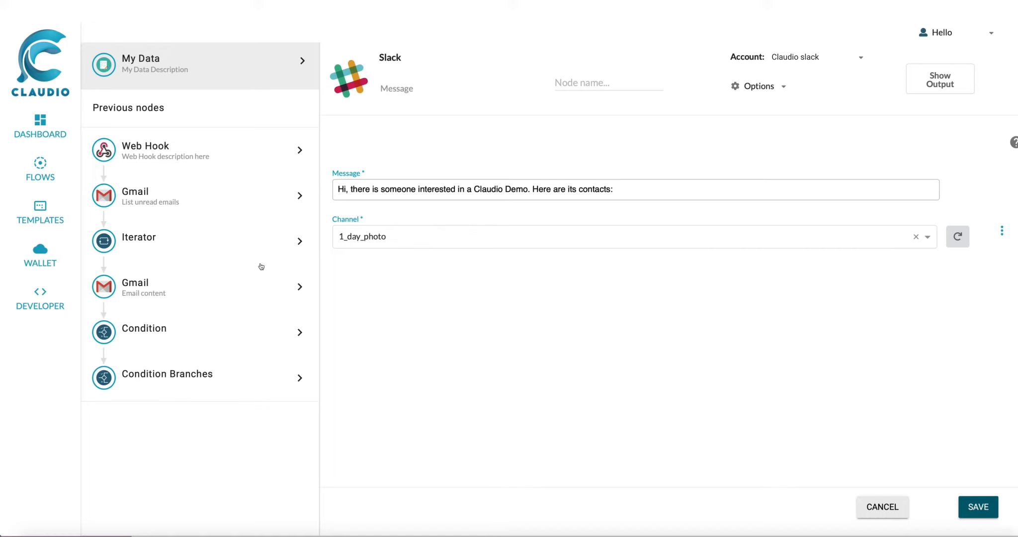
- Append the Email content node's From field to the Slack message, select the test_claudio channel, and save the node
left_click(253, 287)
left_click_drag(210, 377, 719, 195)
left_click(682, 241)
type("tes")
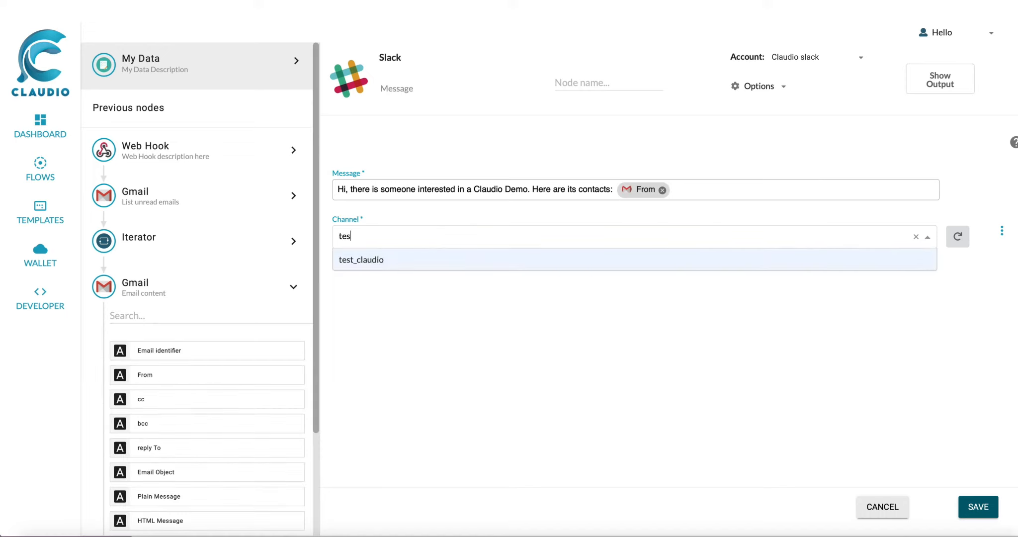
left_click(432, 260)
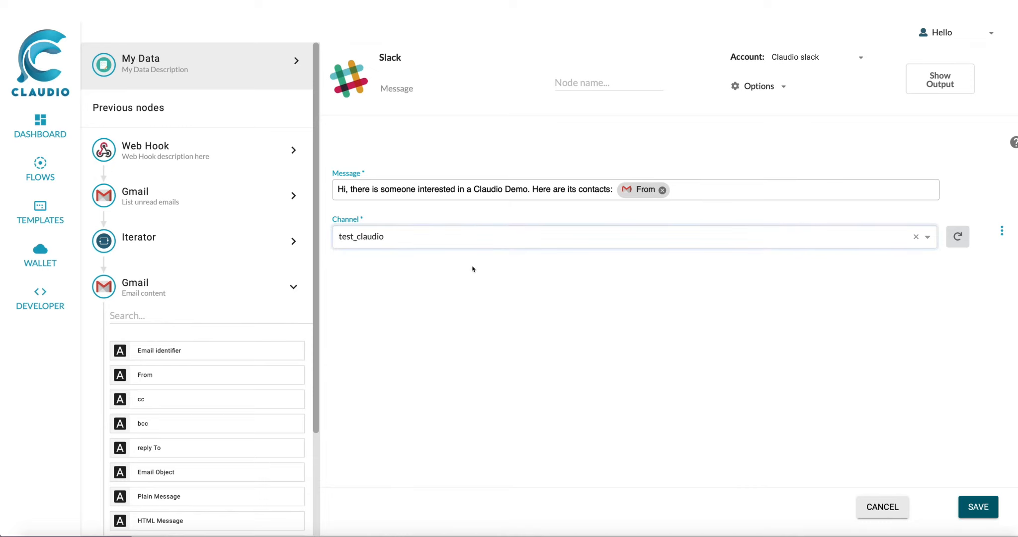
left_click(967, 513)
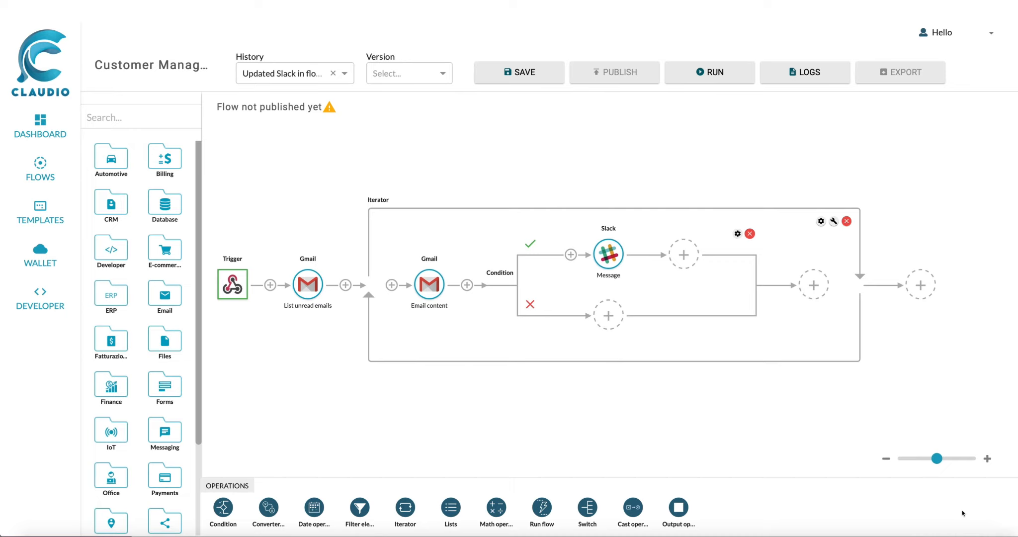
- Add the Hubspot Create Contact action after the Slack Message node in the condition's true branch
left_click(156, 121)
type("hubsp")
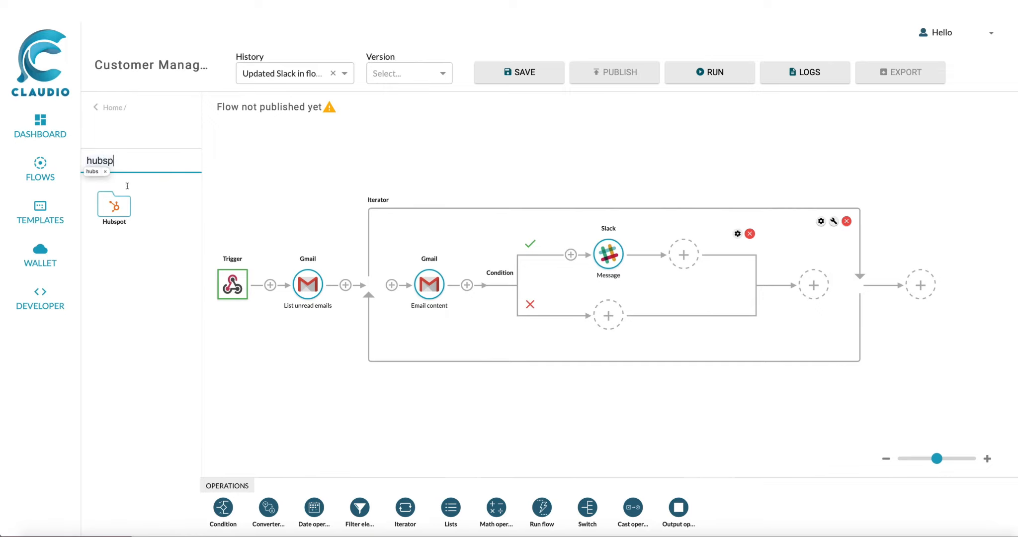
left_click(124, 200)
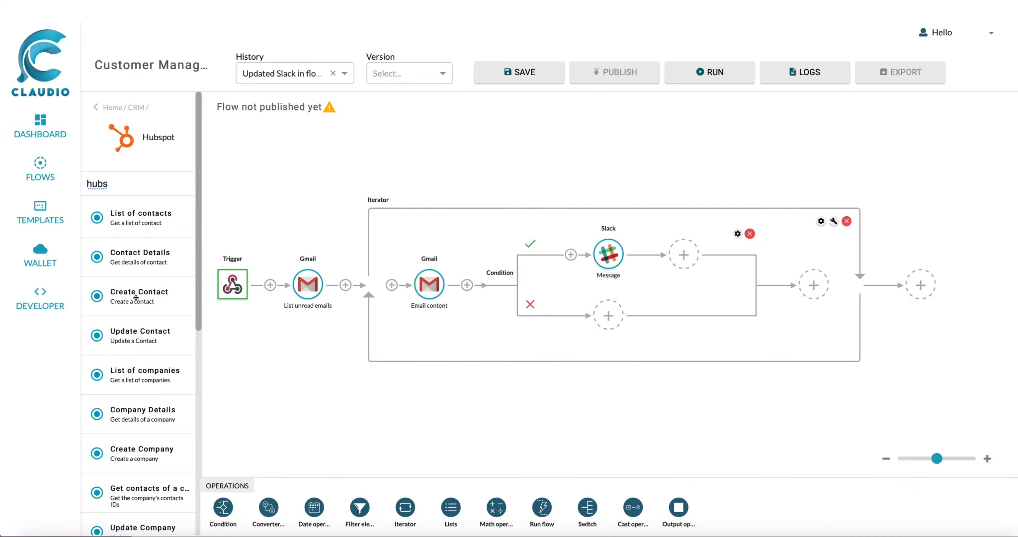
left_click_drag(135, 297, 681, 254)
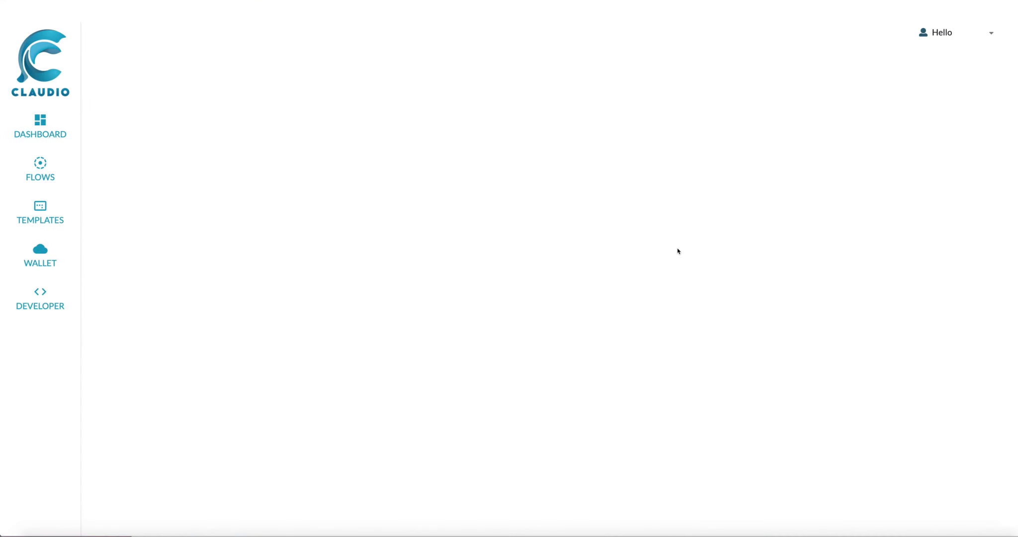
- Map the Email content node's From field to the contact's Firstname and Email, and save the node
left_click(164, 288)
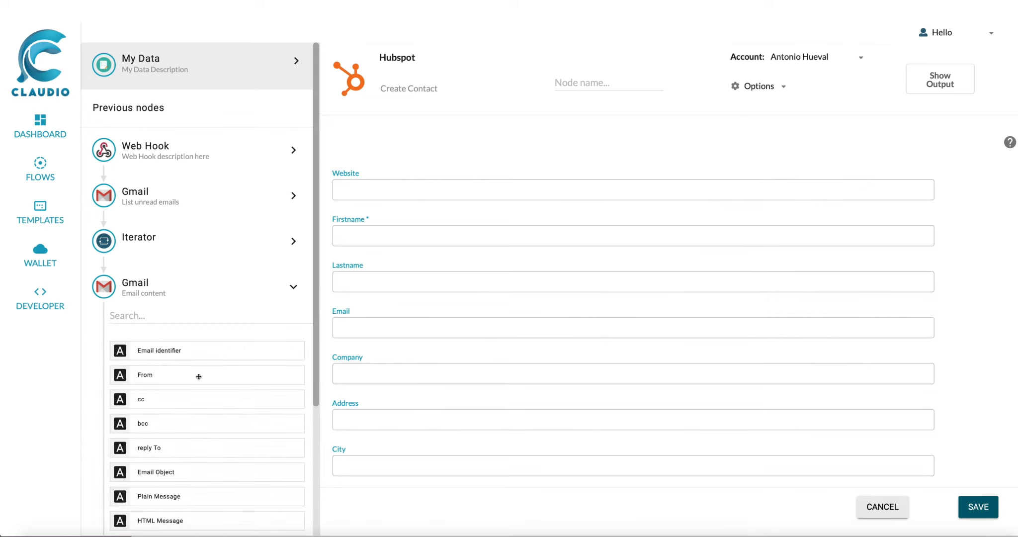
left_click_drag(182, 379, 389, 232)
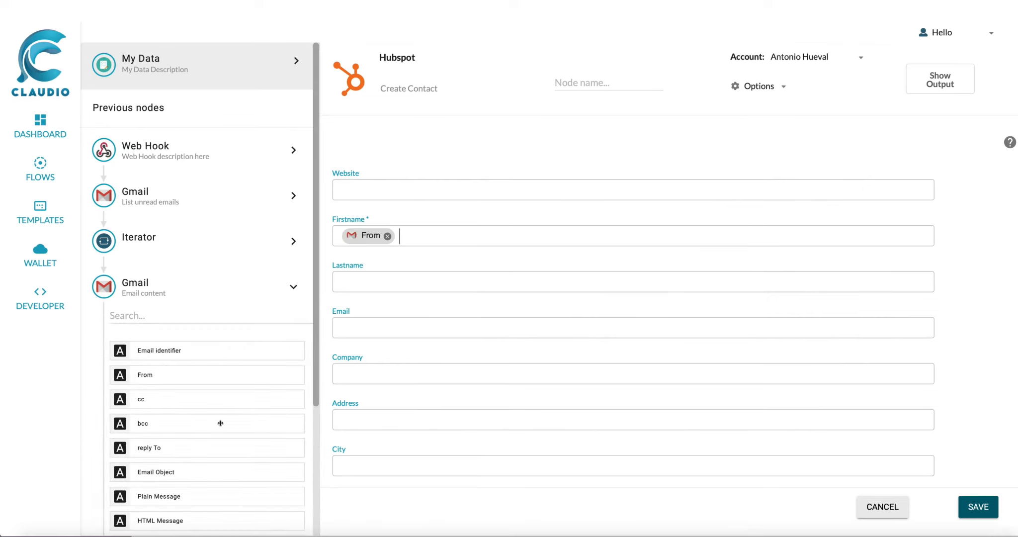
left_click_drag(155, 375, 346, 334)
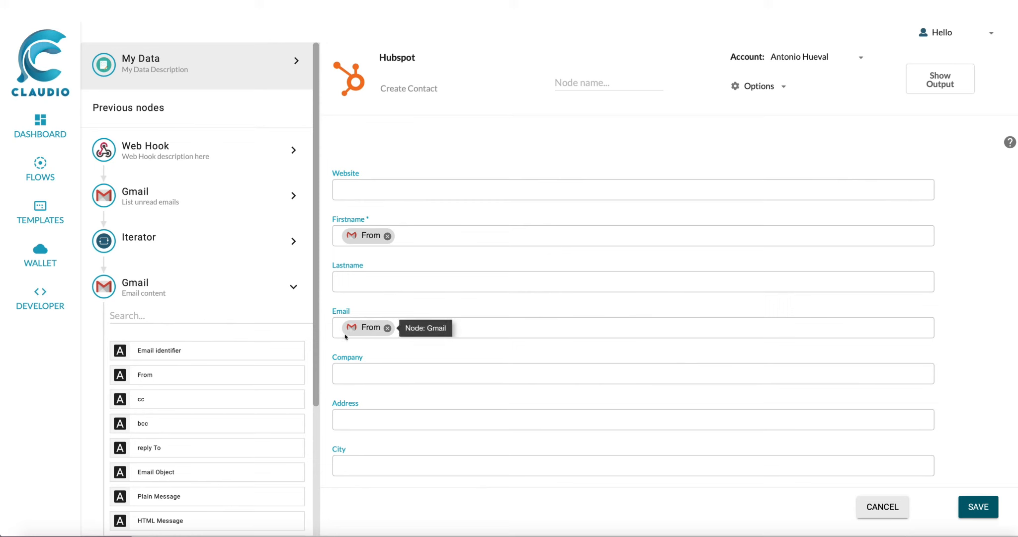
left_click(990, 514)
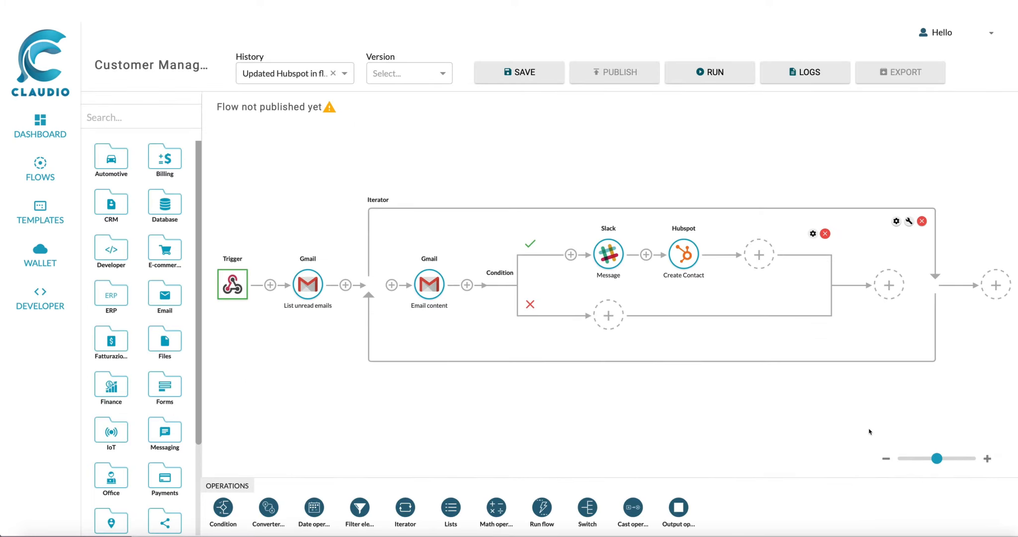
- Save the flow as a new version, publish it, and run it
left_click(524, 73)
left_click(632, 341)
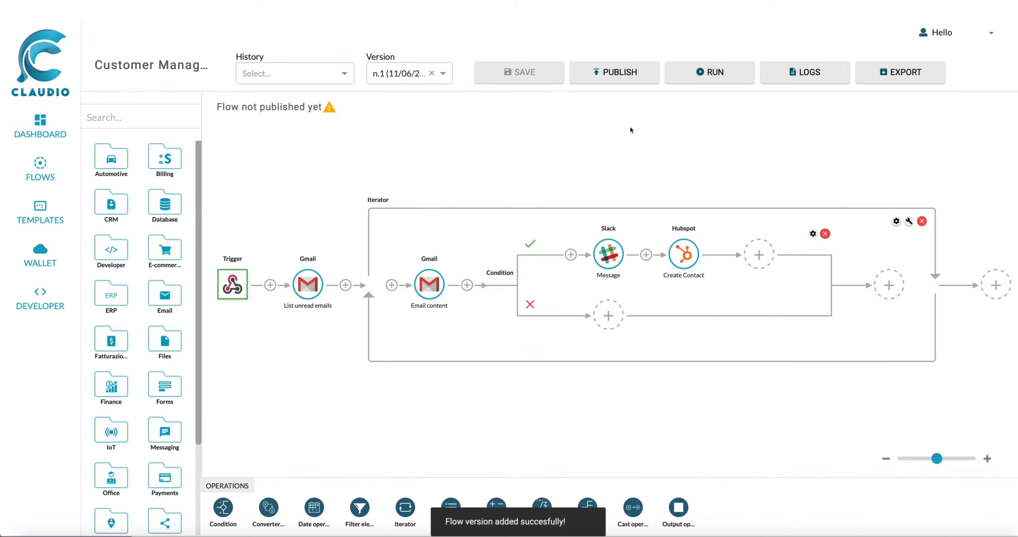
left_click(627, 78)
left_click(636, 340)
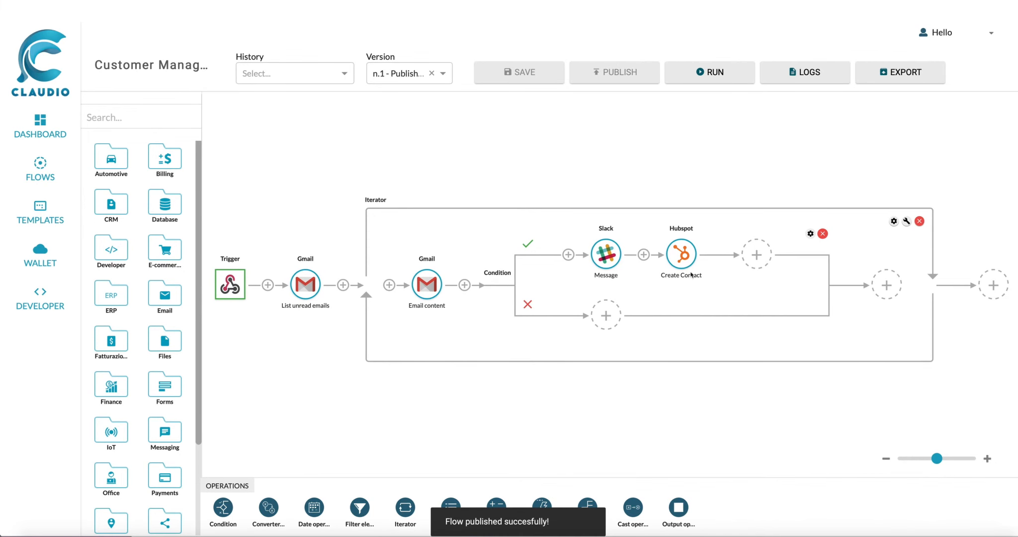
left_click(710, 82)
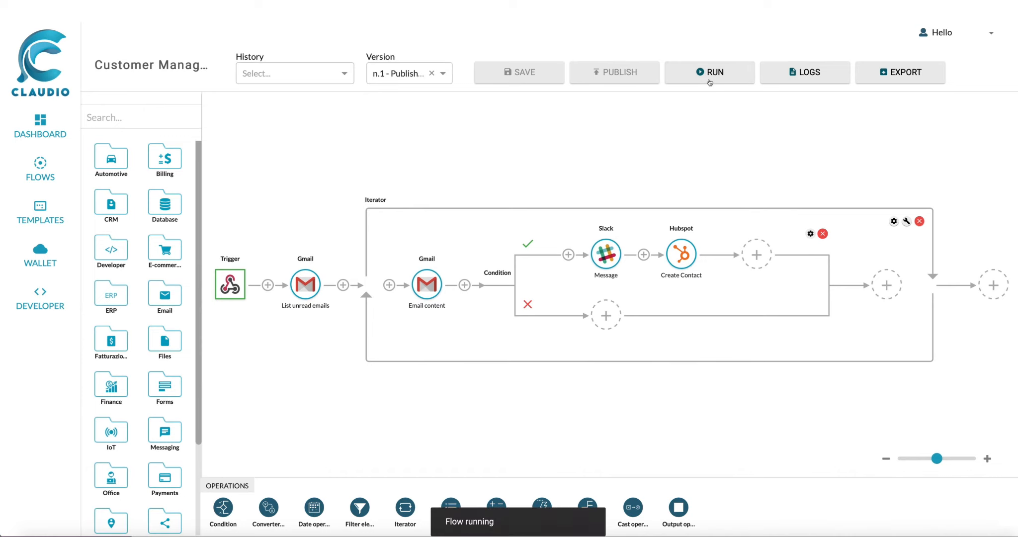